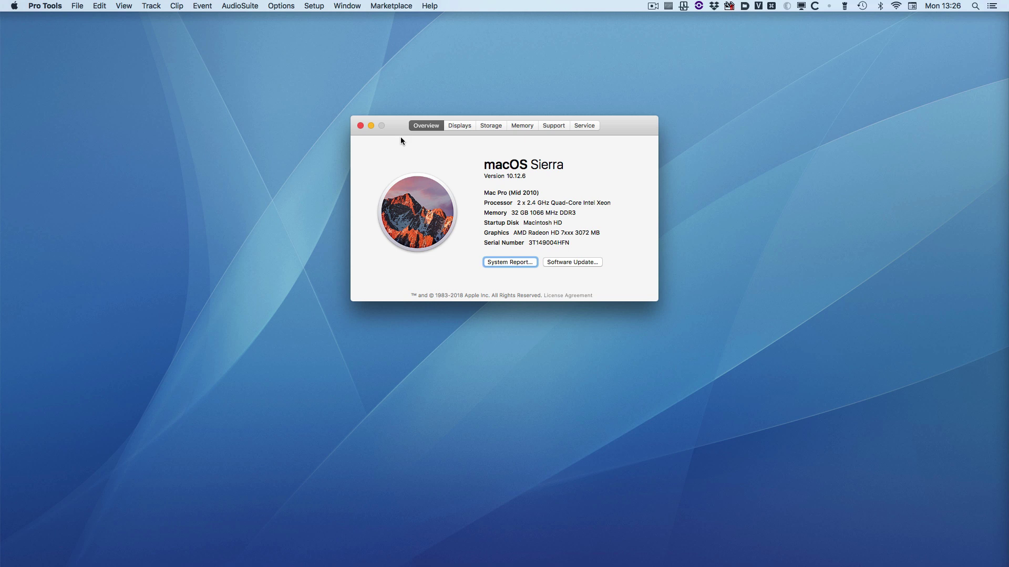
# Close the About This Mac window and open the recent session Away in a Manger, acknowledging the file type notice
pyautogui.click(360, 125)
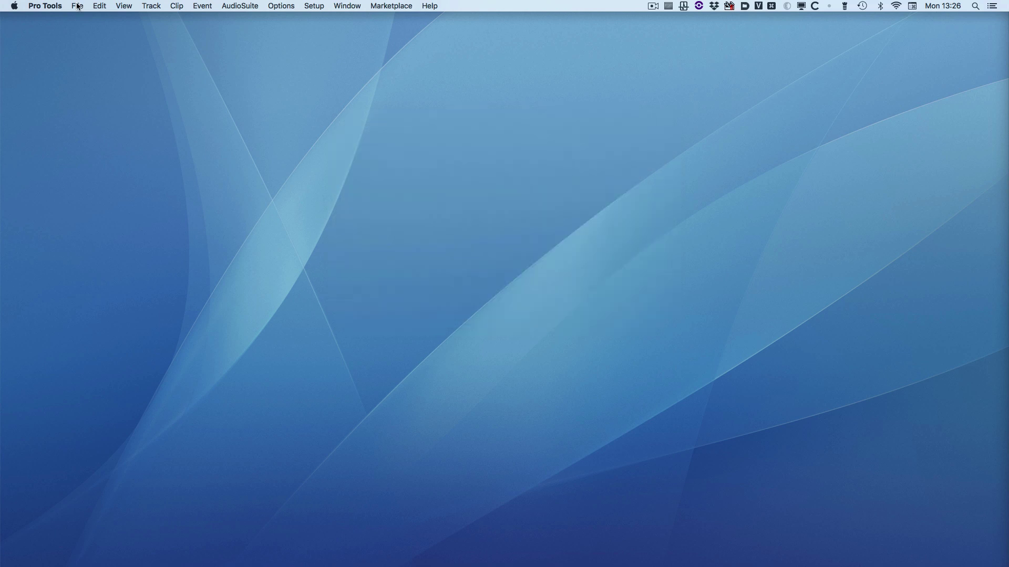
pyautogui.click(78, 6)
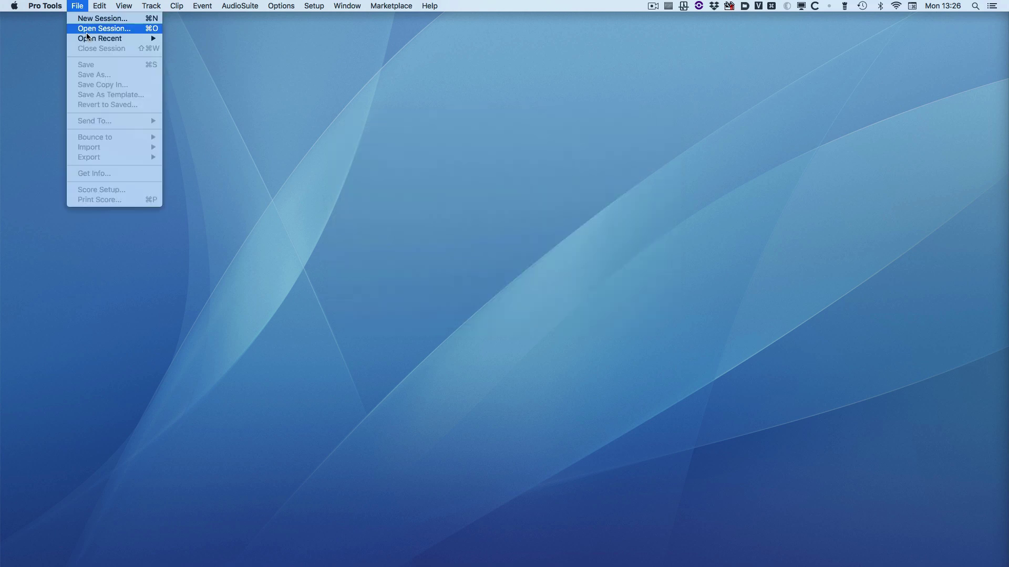
pyautogui.moveTo(103, 40)
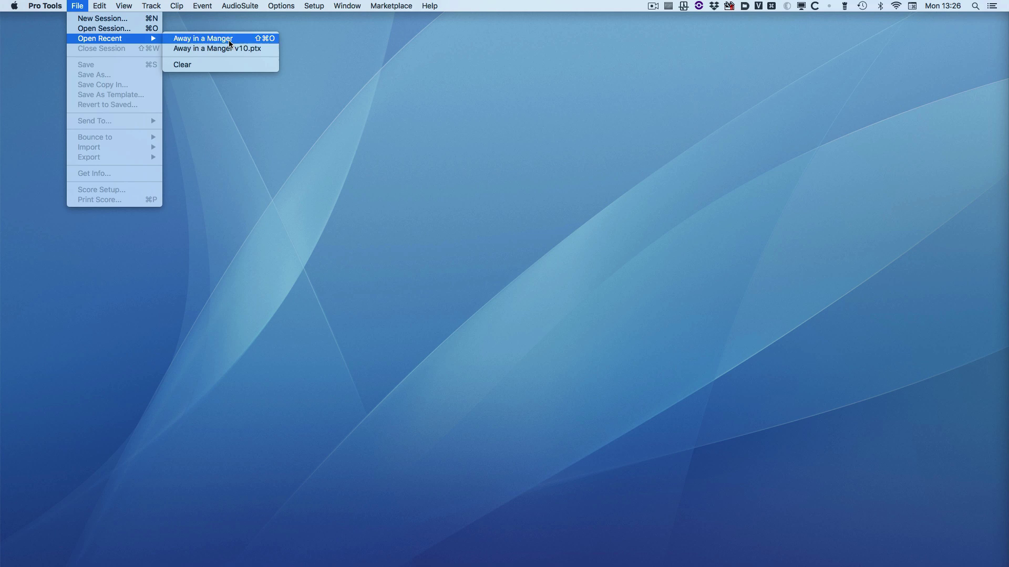
pyautogui.click(199, 40)
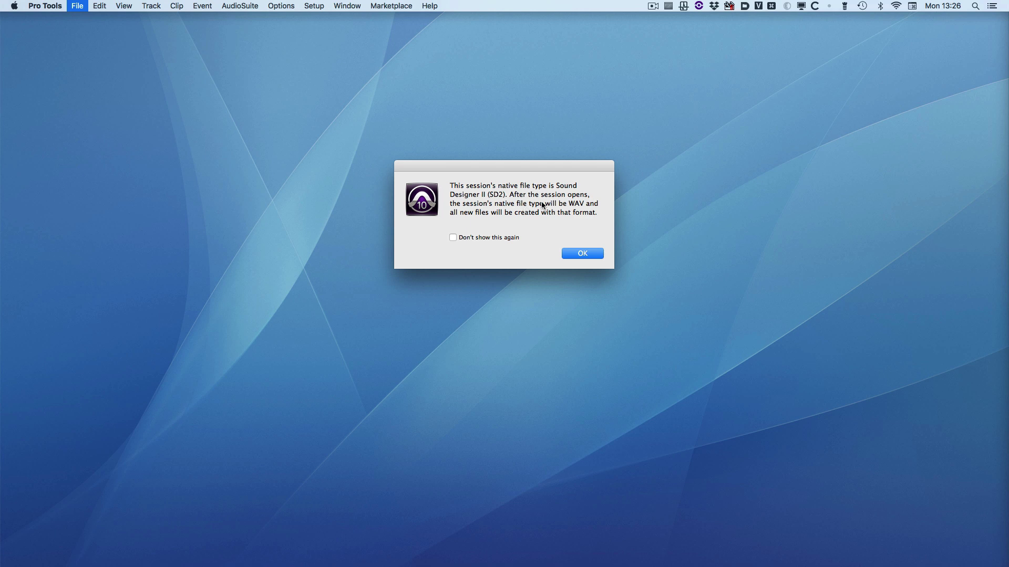
pyautogui.click(578, 254)
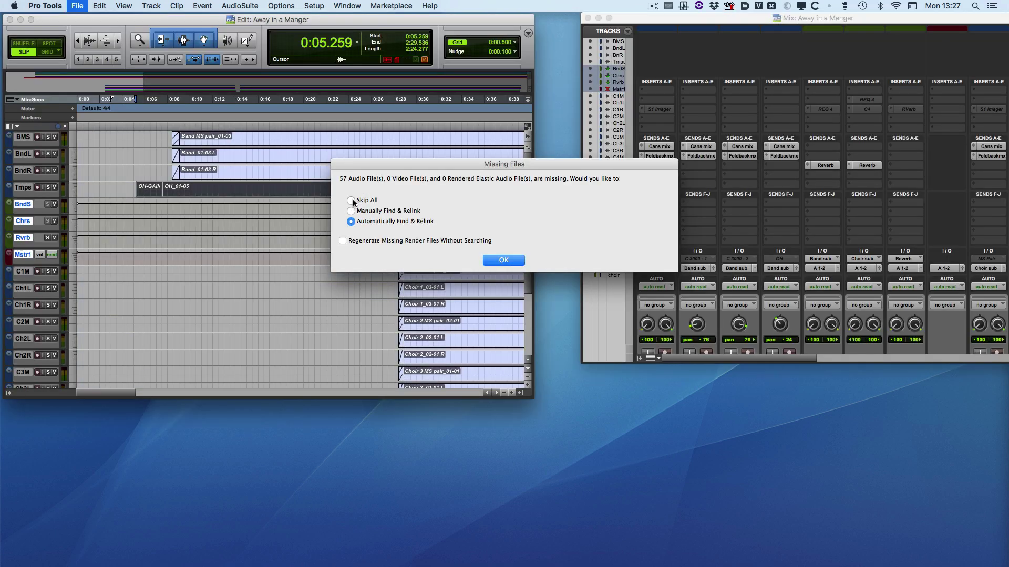
# Skip all missing files and enlarge the Edit window to cover most of the screen
pyautogui.click(351, 200)
pyautogui.click(492, 260)
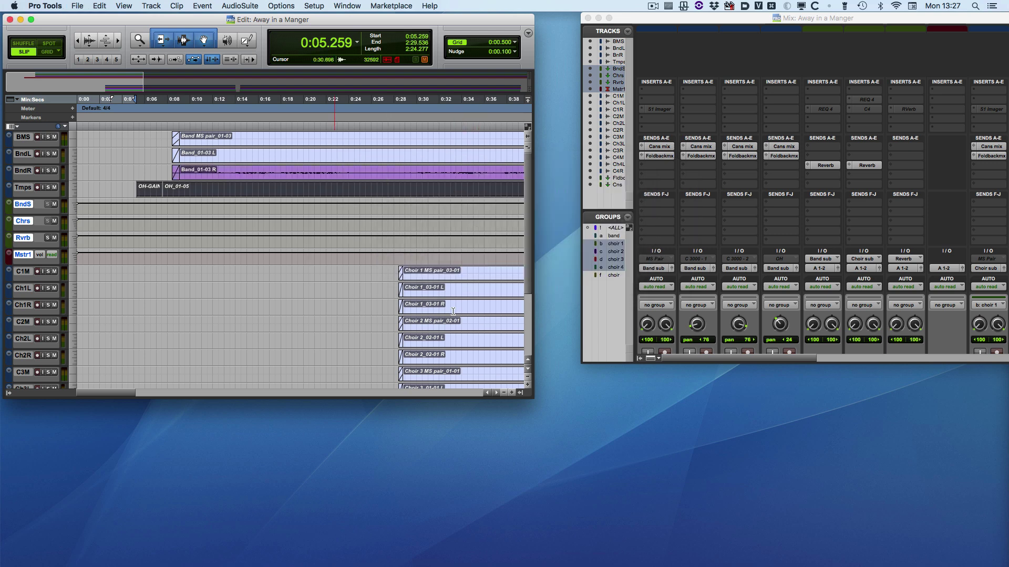
pyautogui.moveTo(530, 398); pyautogui.dragTo(980, 547)
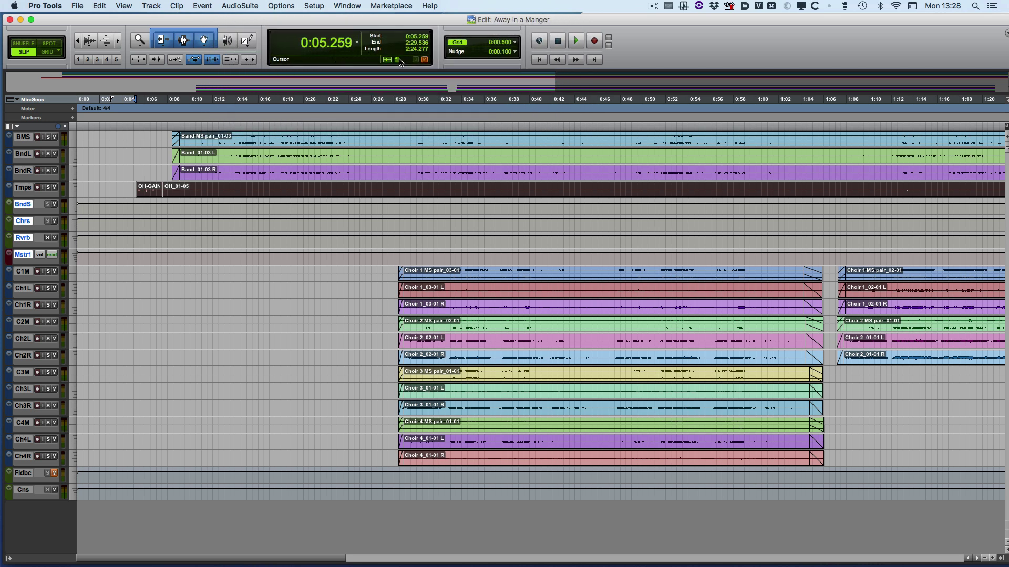
# Set up a session copy in the Latest format with the audio files included
pyautogui.click(78, 6)
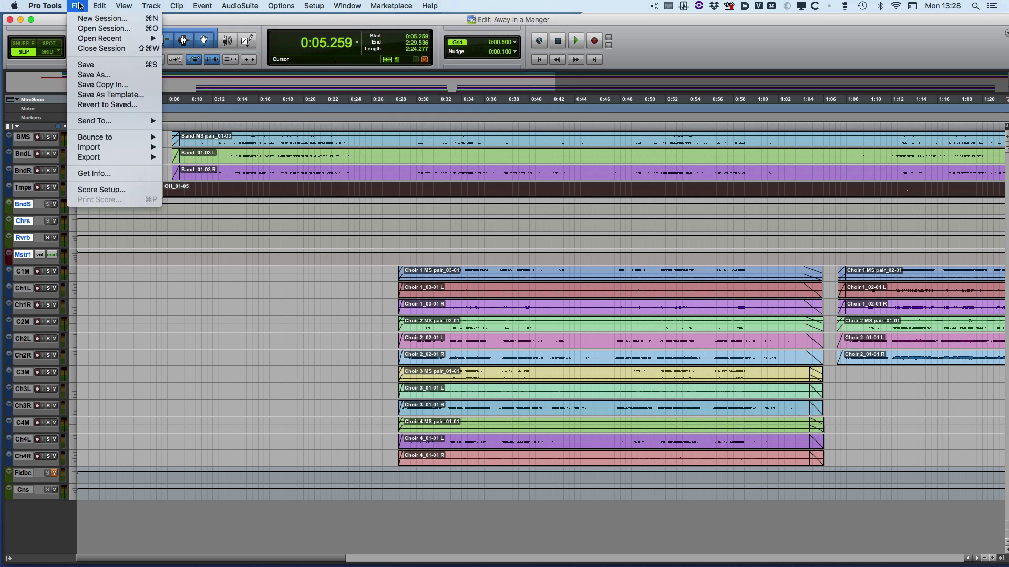
pyautogui.click(95, 84)
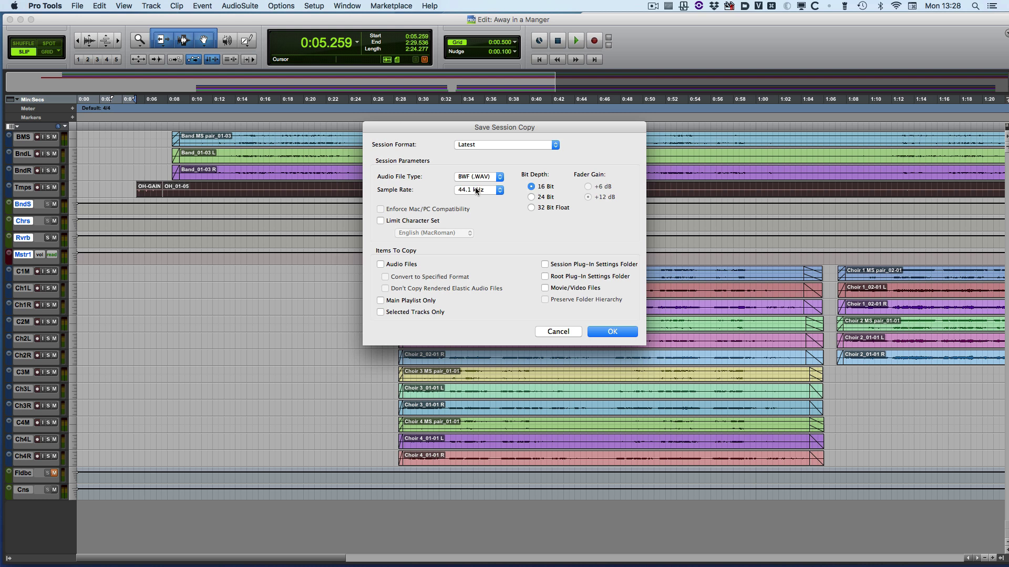
pyautogui.click(381, 265)
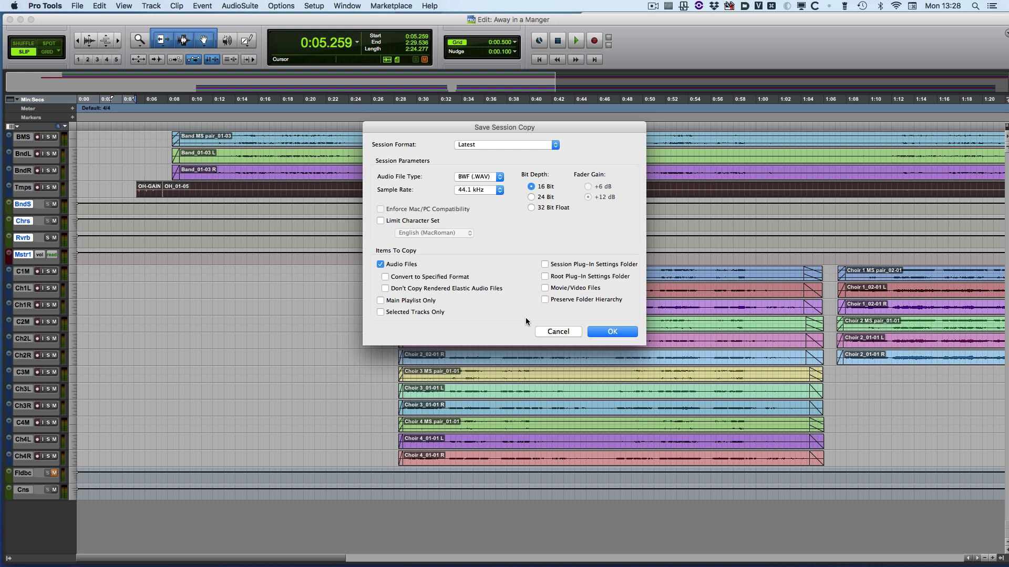
pyautogui.click(613, 332)
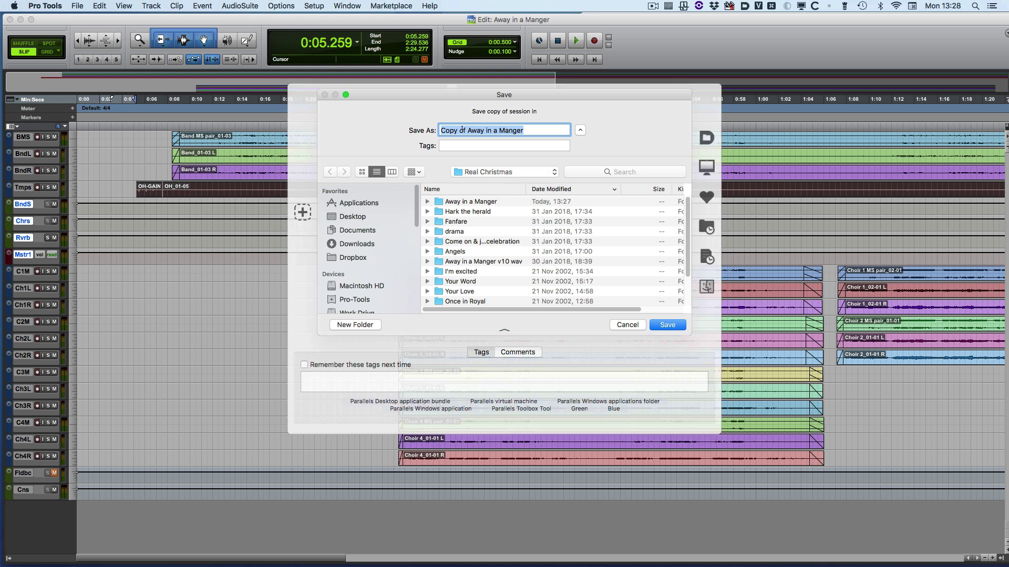
# Name the session copy Away in a Manger v10 and save it in the Real Christmas folder
pyautogui.moveTo(471, 130); pyautogui.dragTo(410, 129)
pyautogui.press('BackSpace')
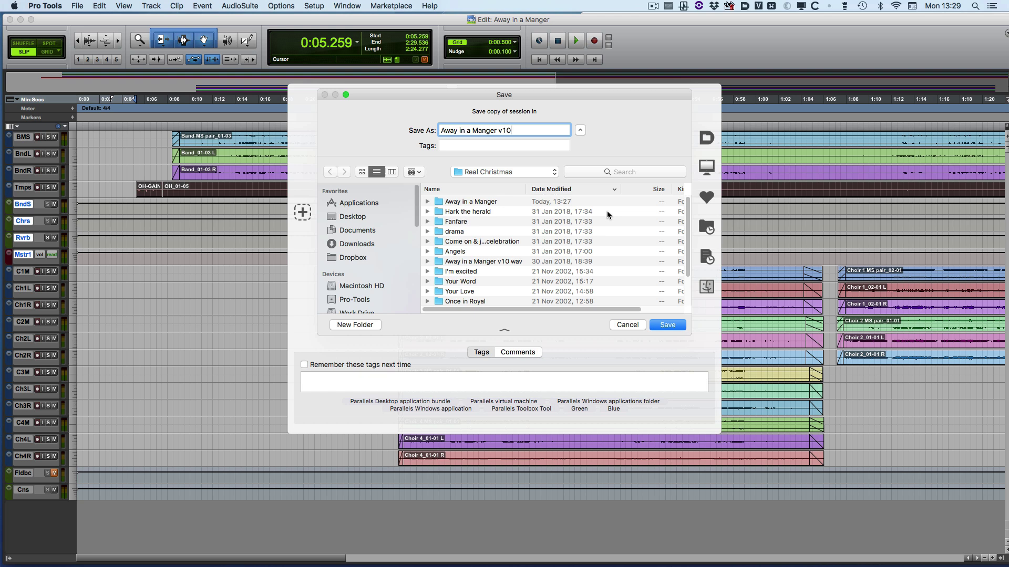
pyautogui.click(667, 325)
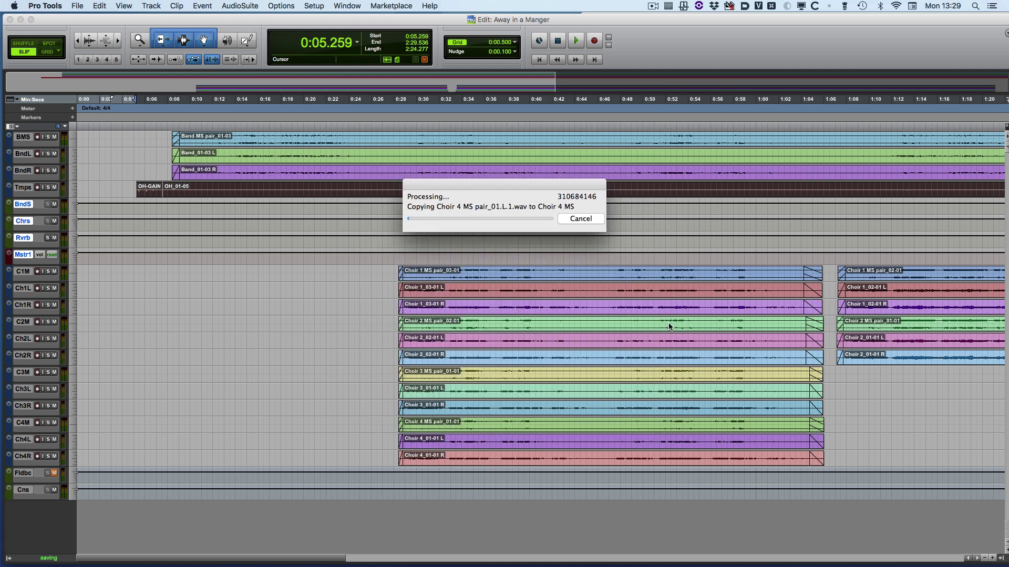
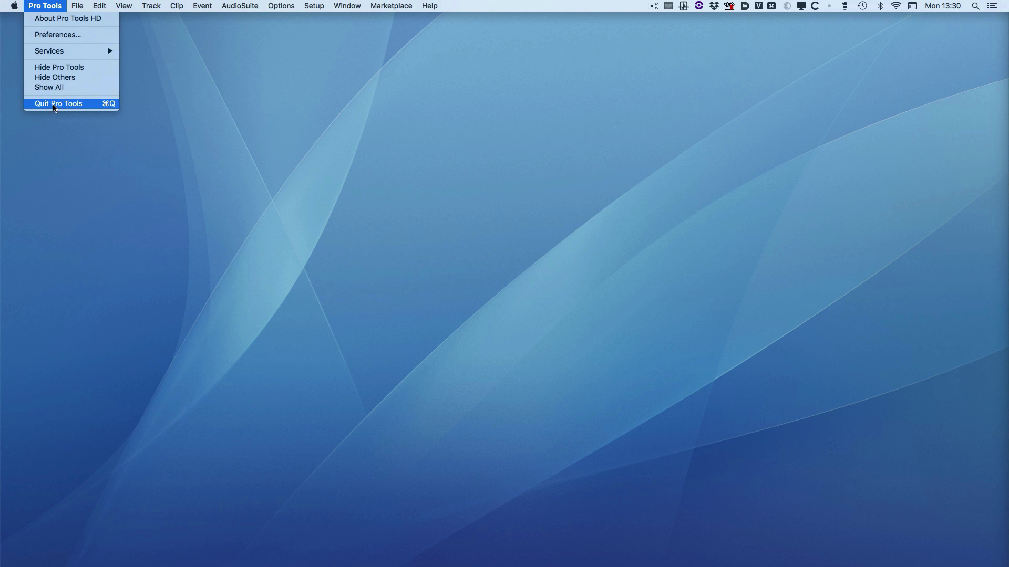
# Quit the old Pro Tools version and launch the newer Pro Tools HD
pyautogui.click(55, 105)
pyautogui.moveTo(788, 565)
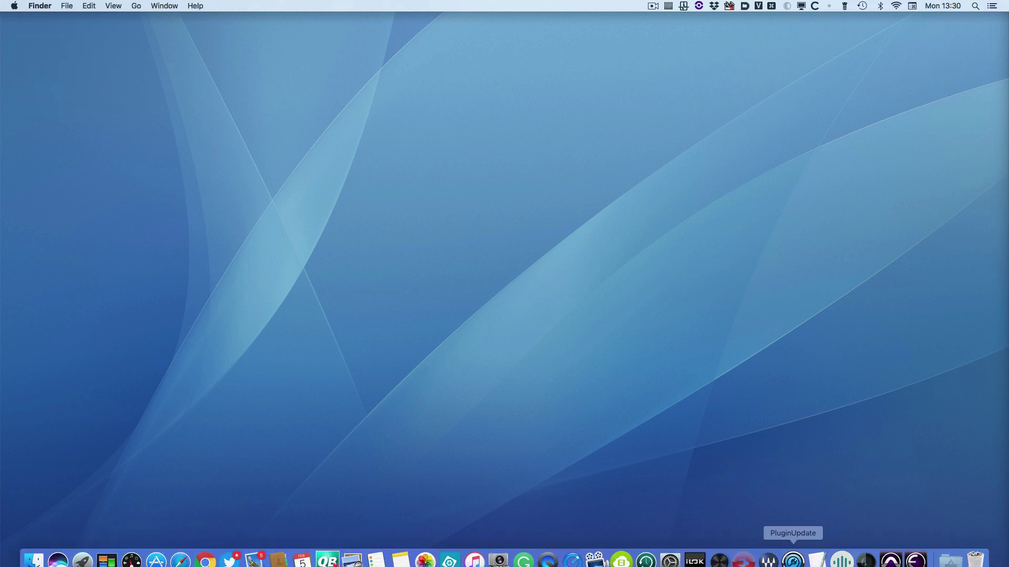
pyautogui.click(897, 559)
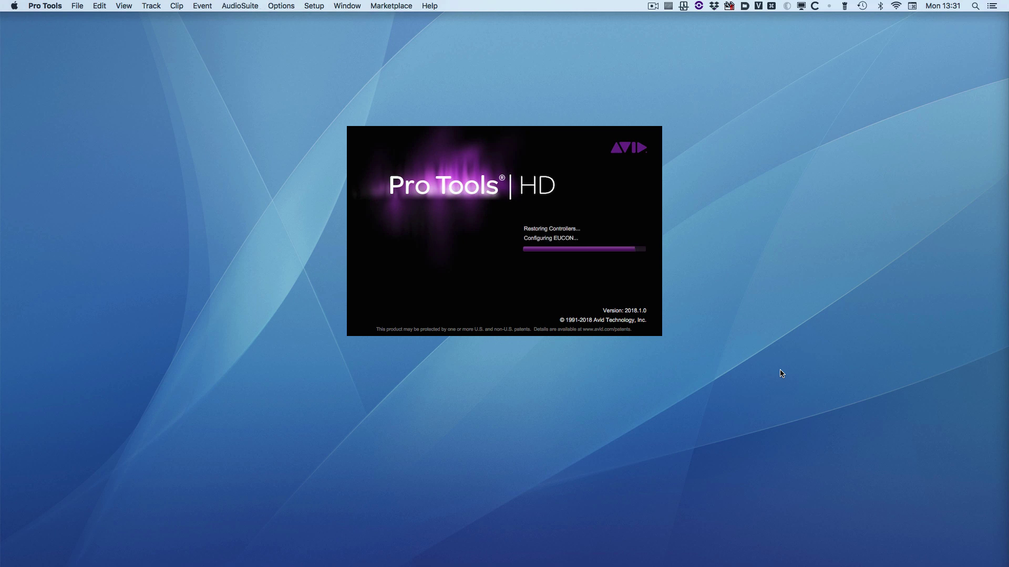
# Open the session Away in a Manger v10, declining the detailed report and the Marketplace visit for missing plug-ins
pyautogui.click(78, 8)
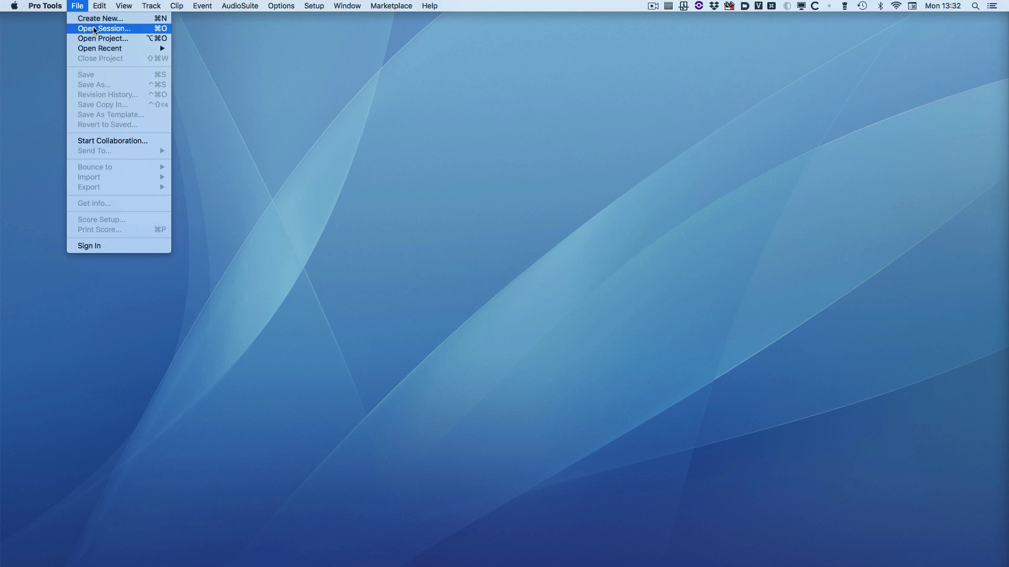
pyautogui.click(95, 29)
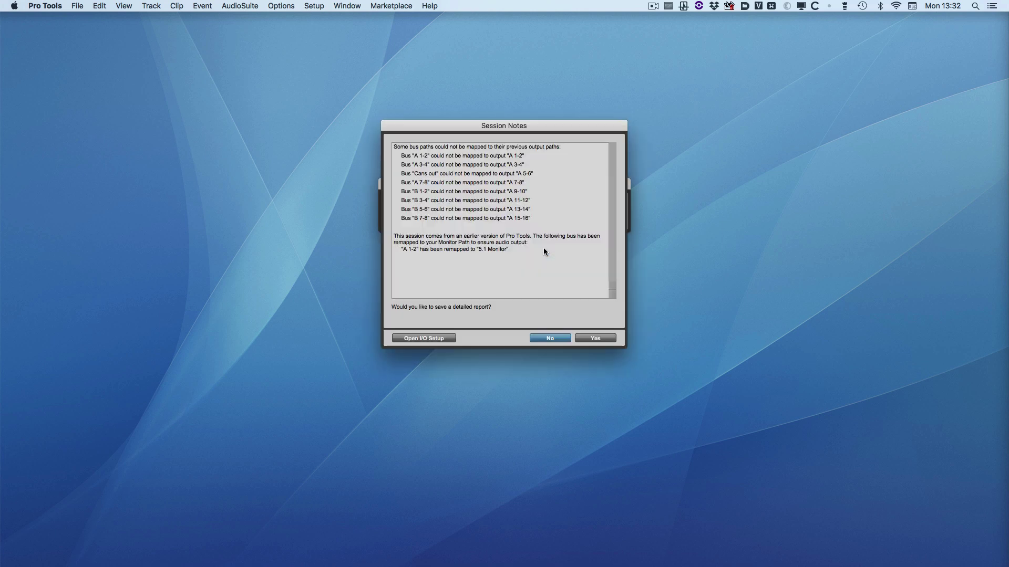
pyautogui.click(543, 342)
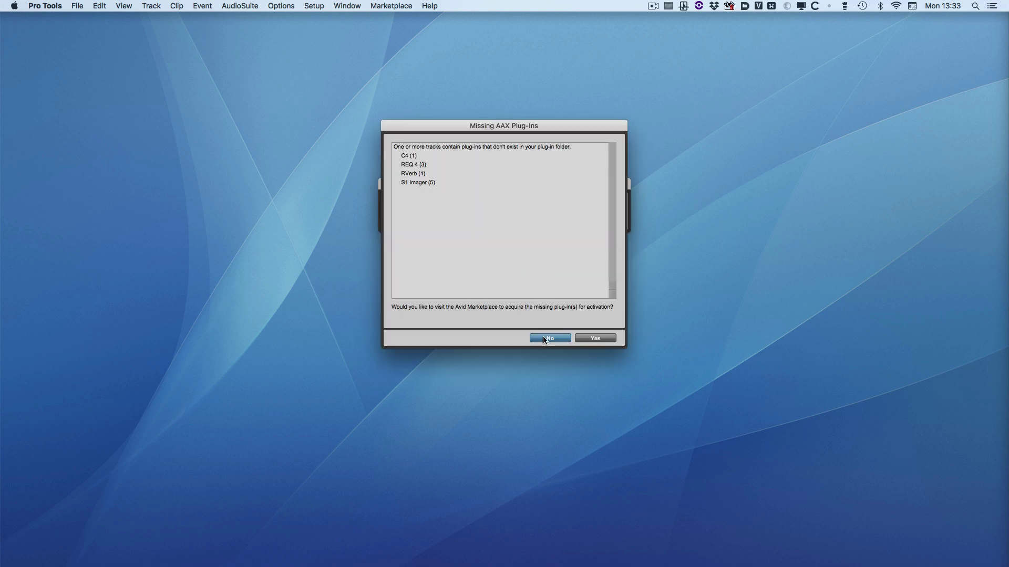
pyautogui.click(545, 339)
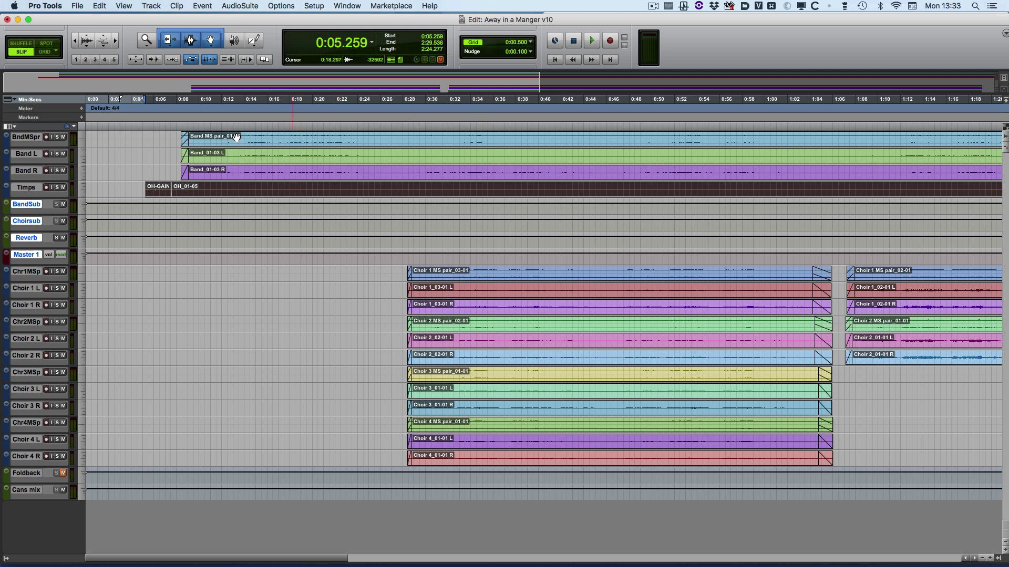
# Check the Pro Tools HD version in its About window and close it
pyautogui.click(57, 6)
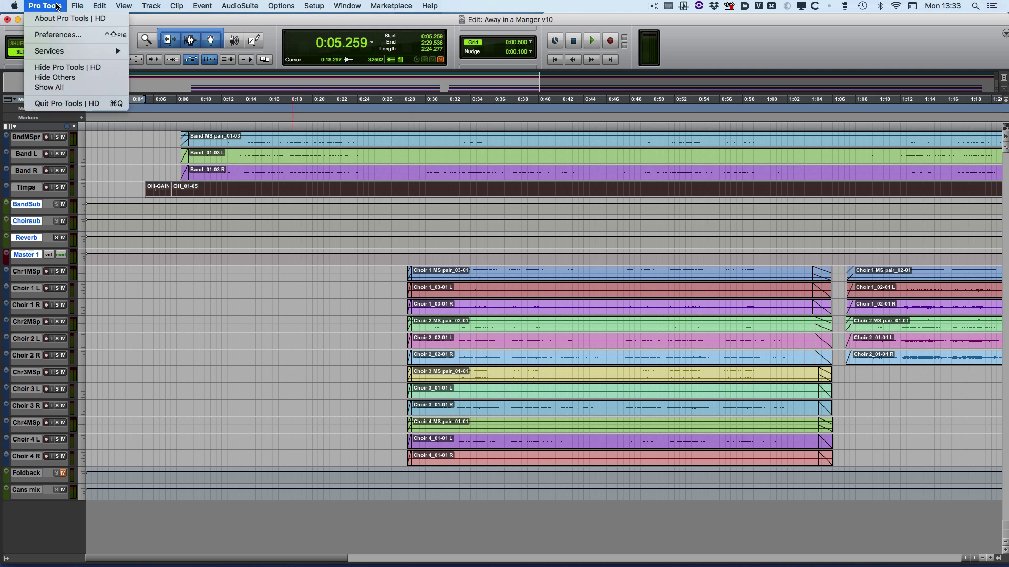
pyautogui.click(60, 18)
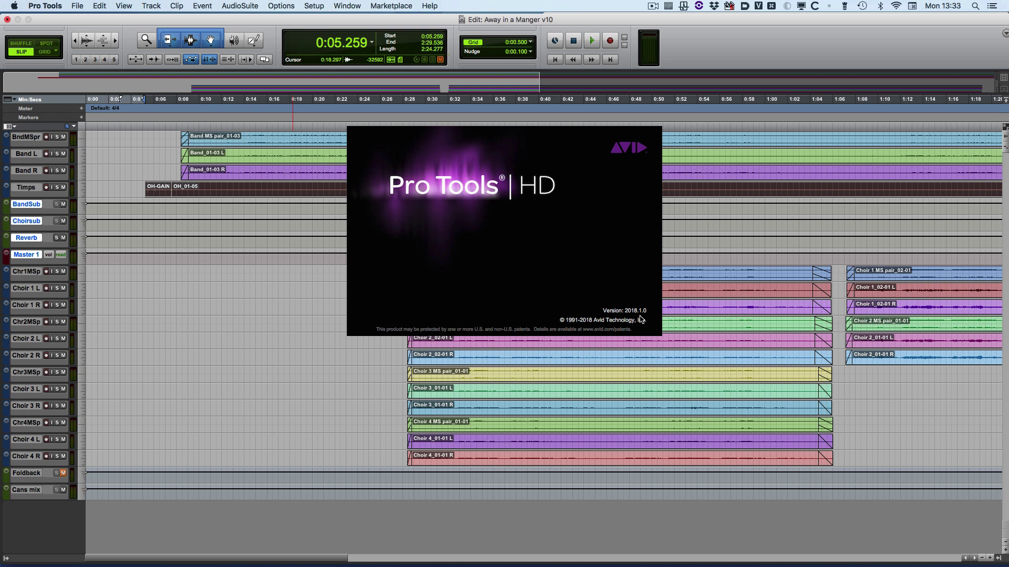
pyautogui.click(383, 360)
# Play the session from about 0:34 in the first Choir 1 clip, stopping after about 12 seconds
pyautogui.click(502, 272)
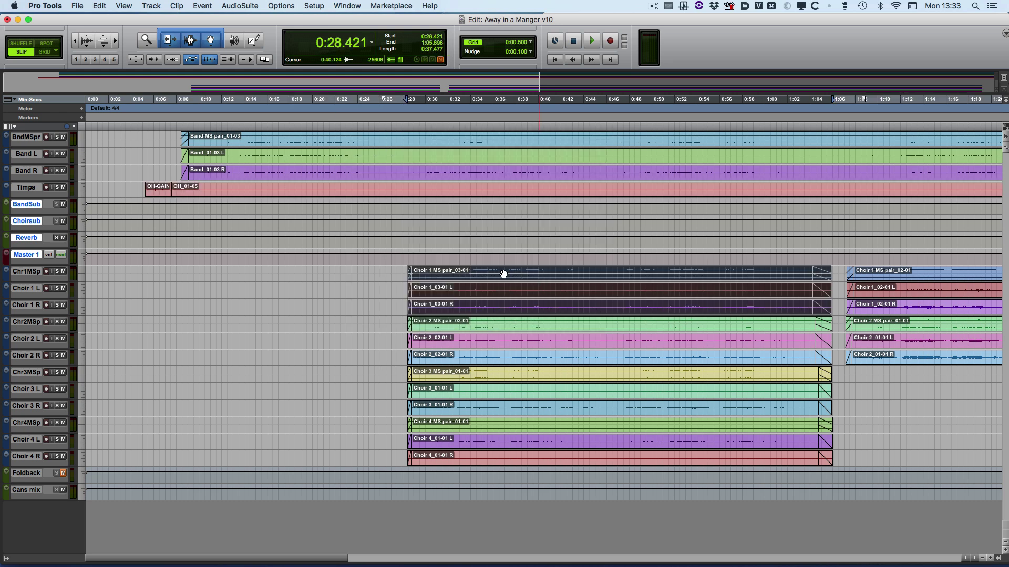
pyautogui.click(470, 269)
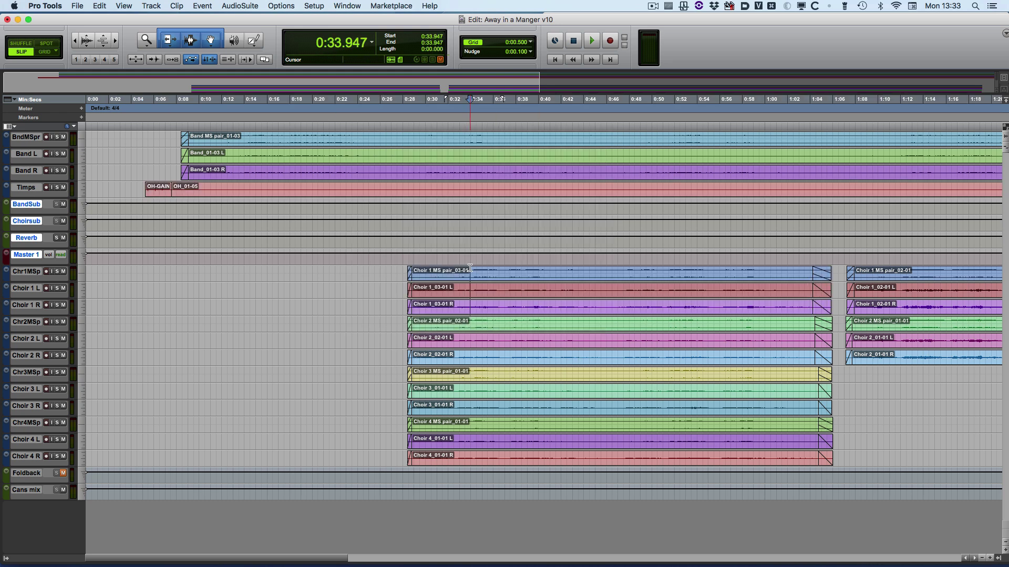
pyautogui.press('space')
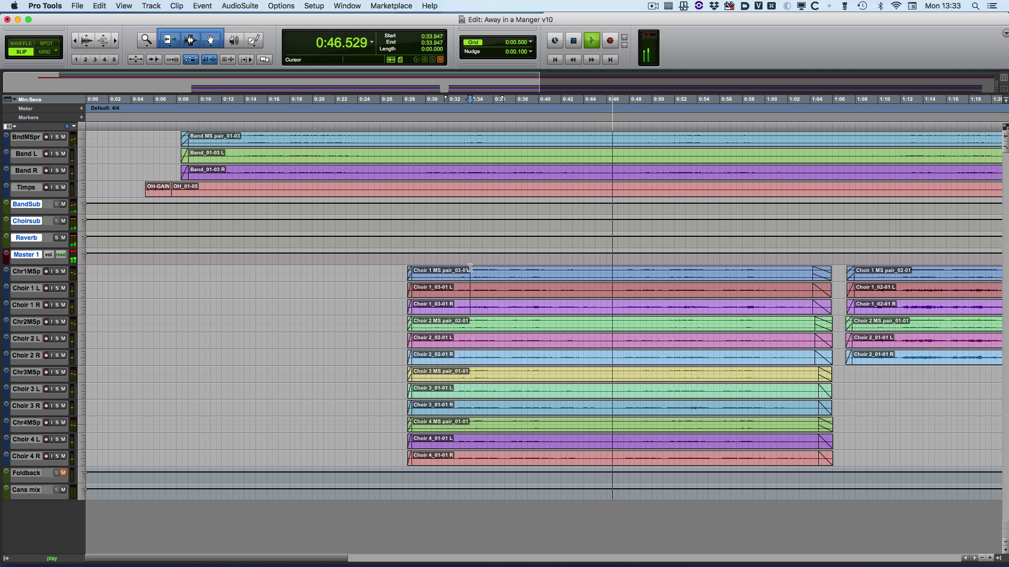
pyautogui.press('space')
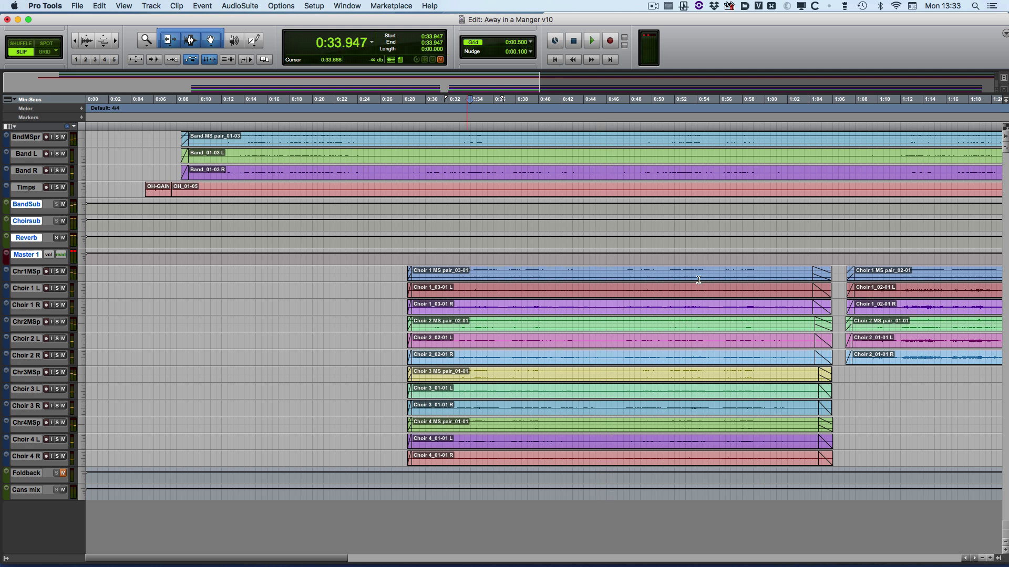
# Place the edit cursor at about 0:51 in the first Choir 1 clip and zoom out to show the whole song
pyautogui.click(667, 277)
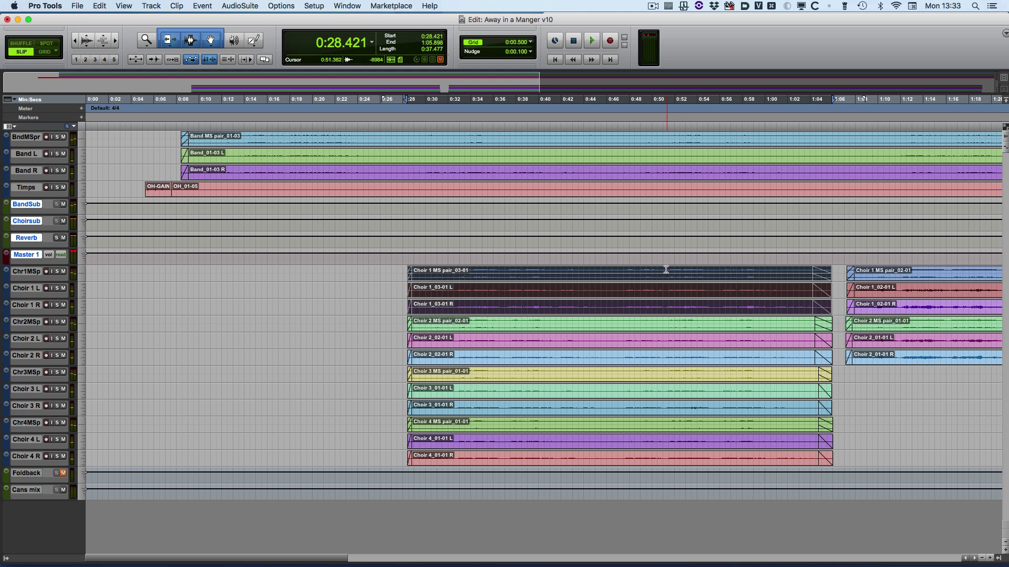
pyautogui.click(666, 270)
pyautogui.click(665, 270)
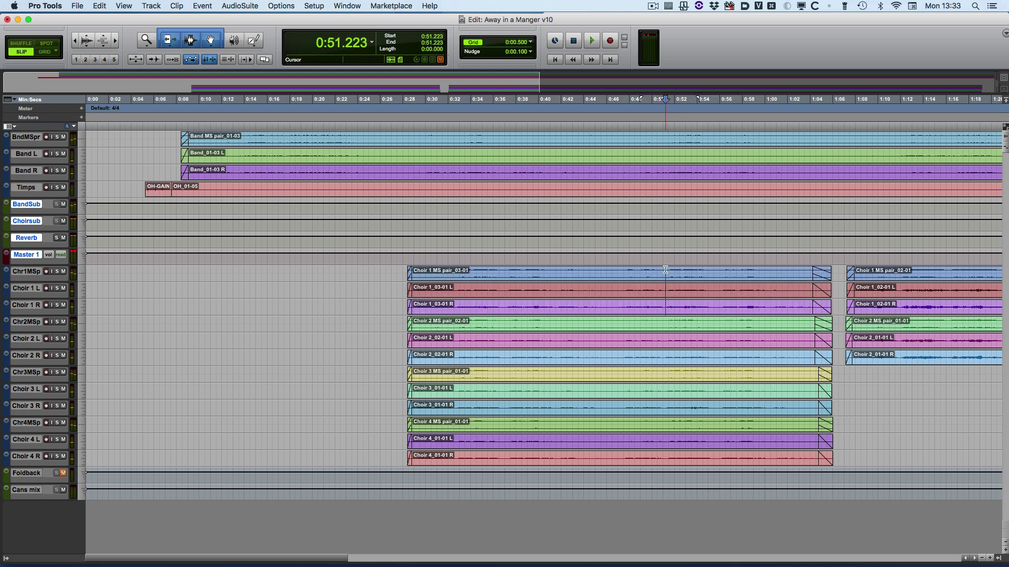
pyautogui.press('r')
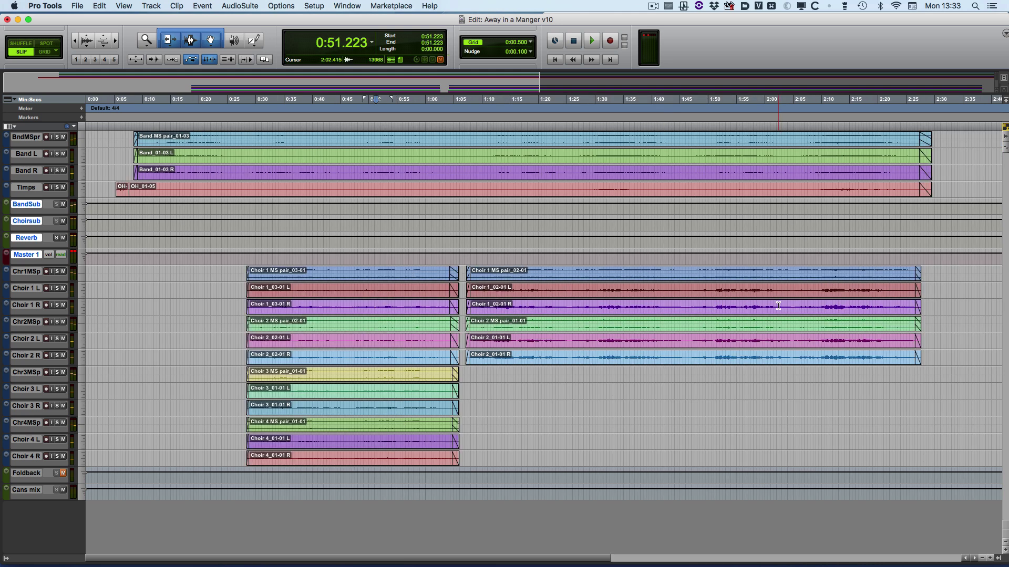